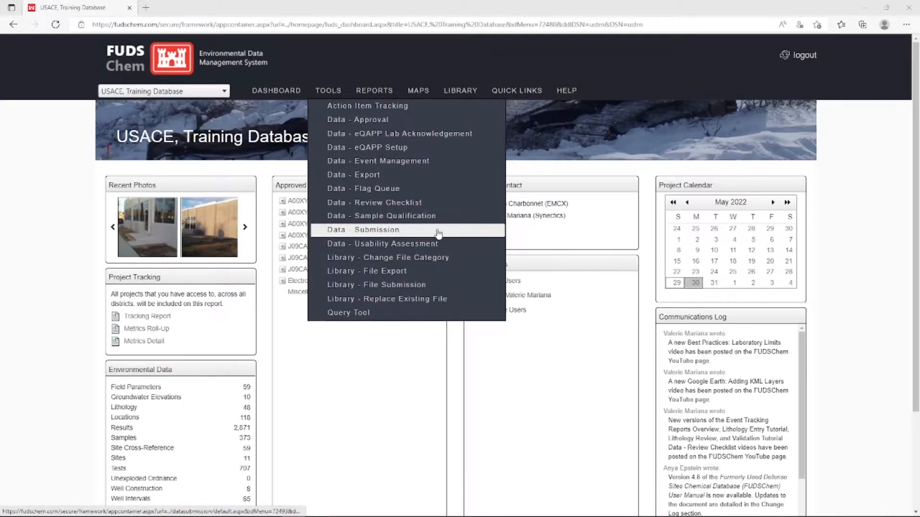
# Step: Open Data - Submission, open Example File for Video for editing, and enlarge the editor to show the TBLOT column and all rows
pyautogui.click(411, 231)
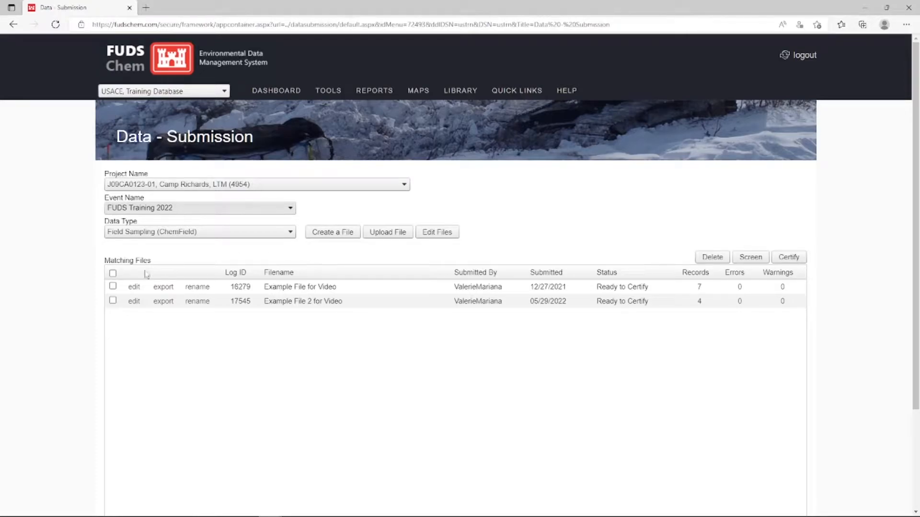
pyautogui.click(136, 291)
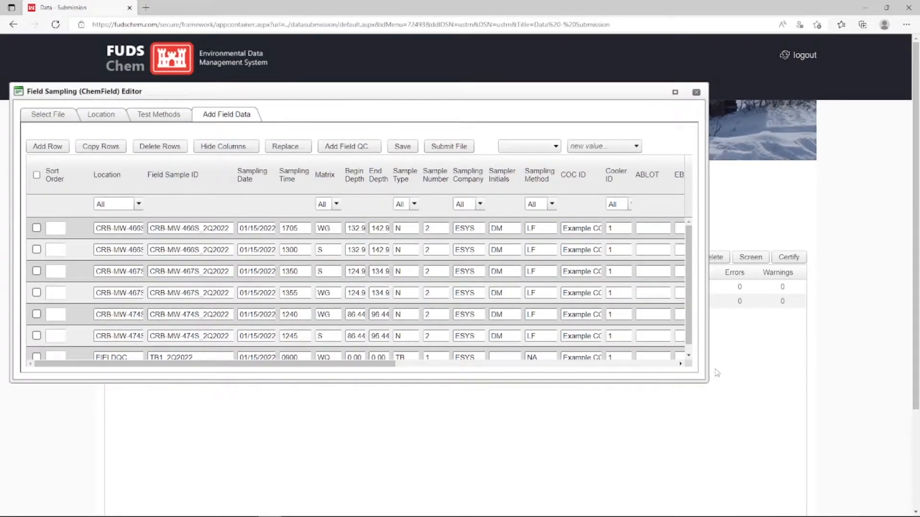
pyautogui.moveTo(708, 364); pyautogui.dragTo(883, 363)
pyautogui.moveTo(642, 382); pyautogui.dragTo(643, 418)
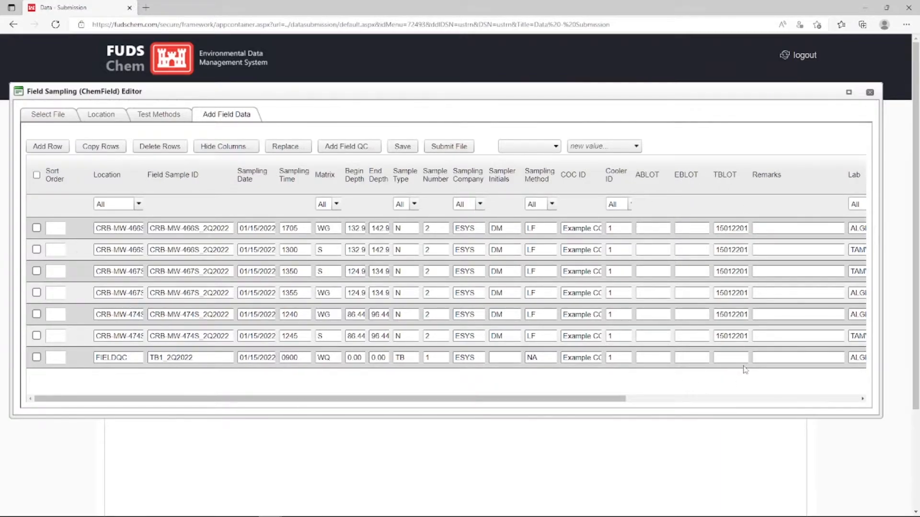
# Step: Copy the TBLOT value 15012201 from the CRB-MW-474S sample with sampling time 1245
pyautogui.click(741, 339)
pyautogui.doubleClick(741, 339)
pyautogui.hotkey('ctrl', 'c')
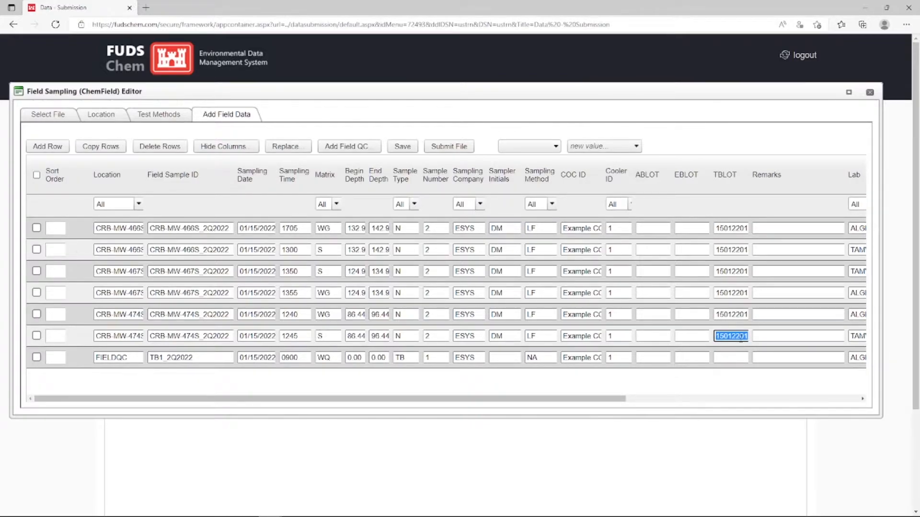
# Step: Close the current file, open Example File 2 for Video for editing, and widen the editor to show the TBLOT column
pyautogui.click(869, 92)
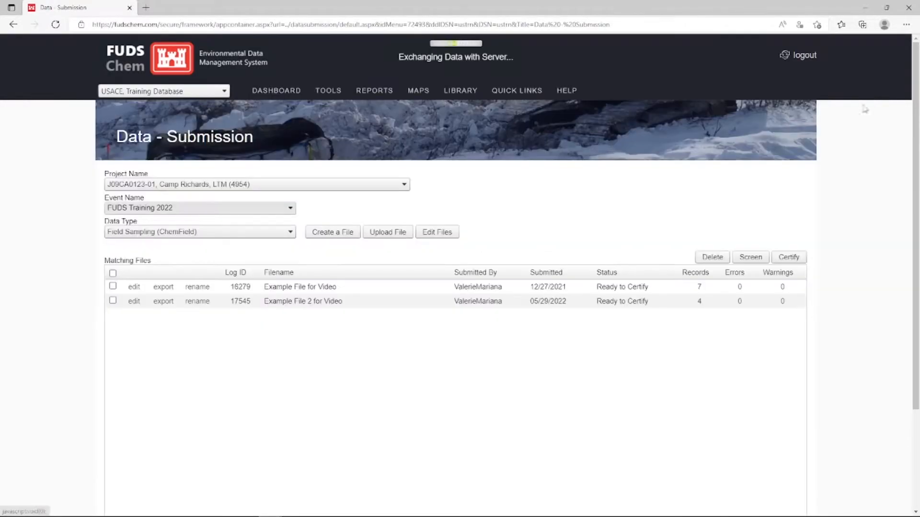
pyautogui.click(134, 302)
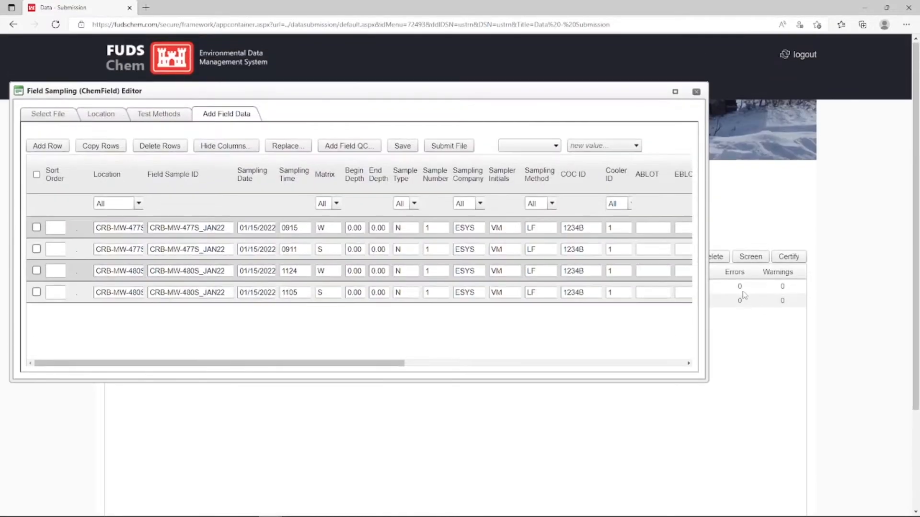
pyautogui.moveTo(708, 302); pyautogui.dragTo(887, 301)
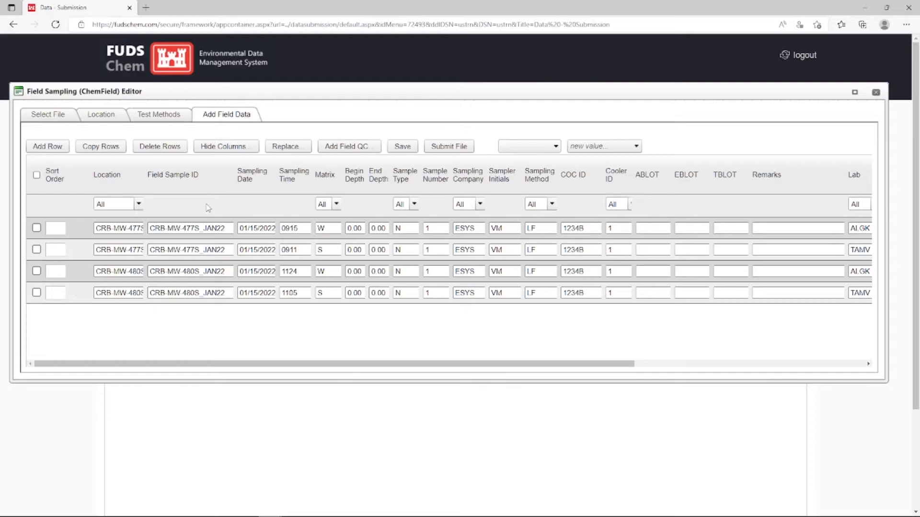
# Step: Replace the TBLOT value in all four CRB-MW-477S and CRB-MW-480S sample rows with 15012201
pyautogui.click(36, 228)
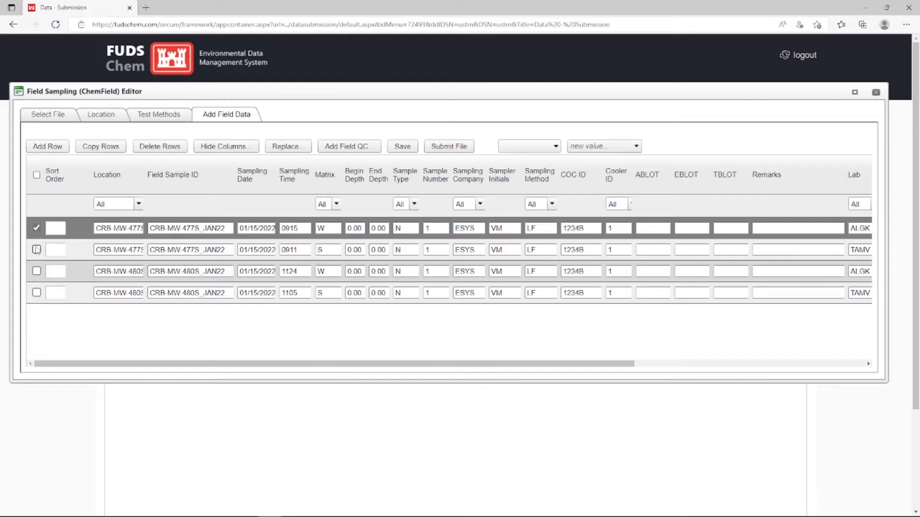
pyautogui.click(36, 249)
pyautogui.click(36, 272)
pyautogui.click(36, 293)
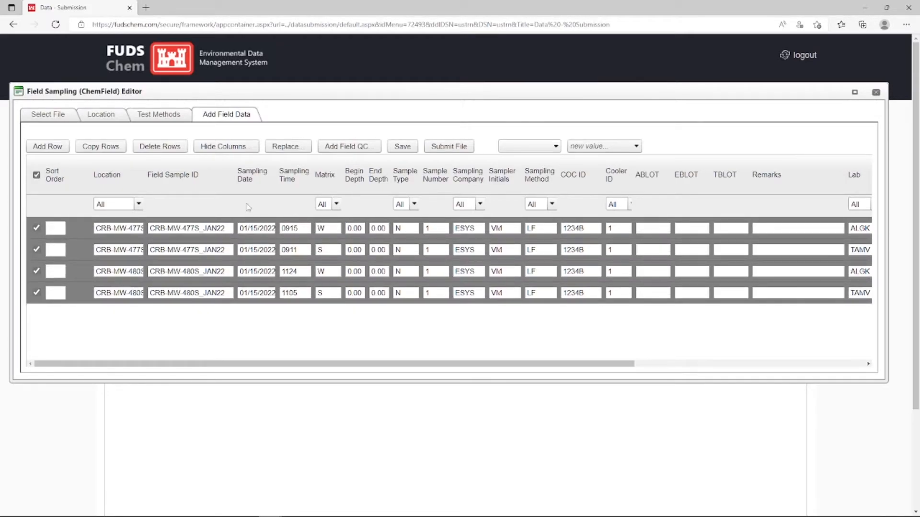
pyautogui.click(278, 150)
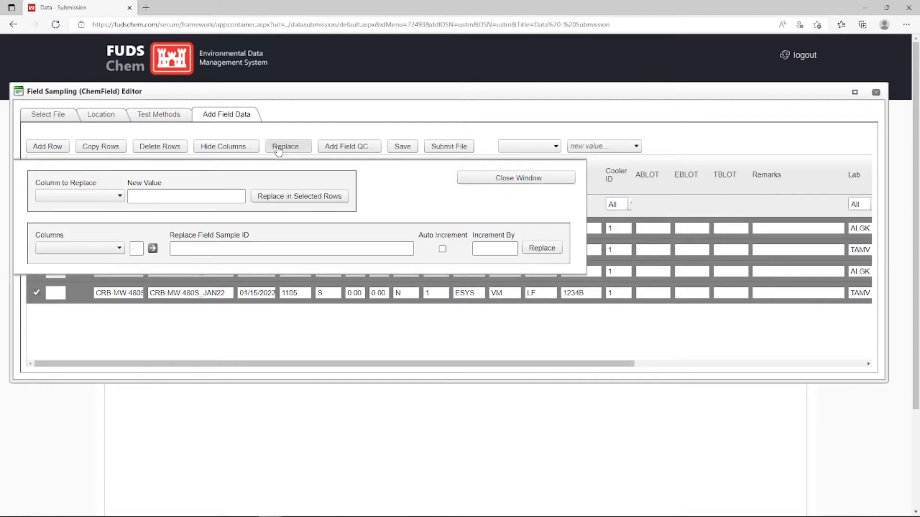
pyautogui.click(91, 195)
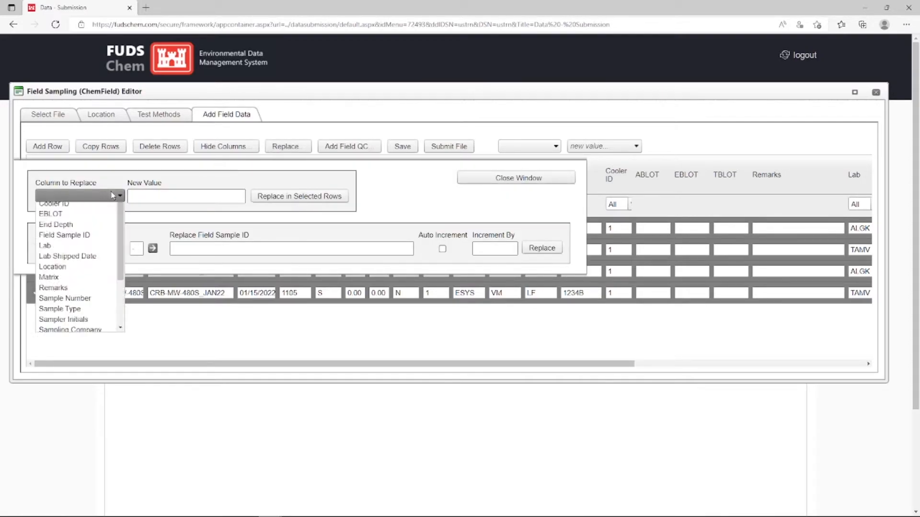
pyautogui.scroll(-2, 95, 288)
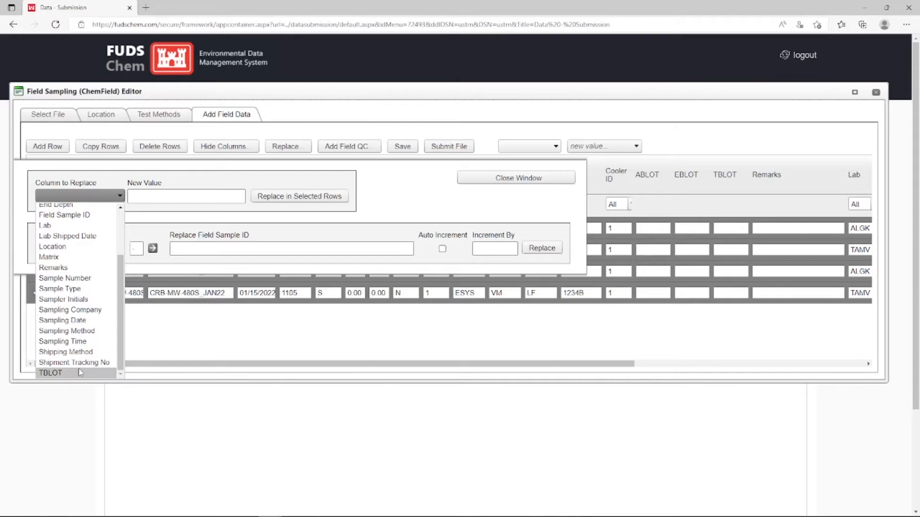
pyautogui.click(52, 373)
pyautogui.click(154, 198)
pyautogui.hotkey('ctrl', 'v')
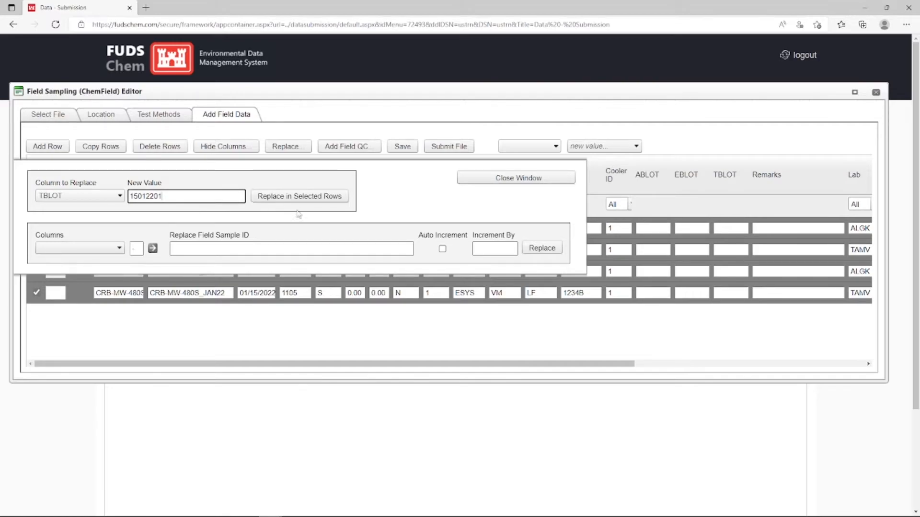
pyautogui.click(320, 205)
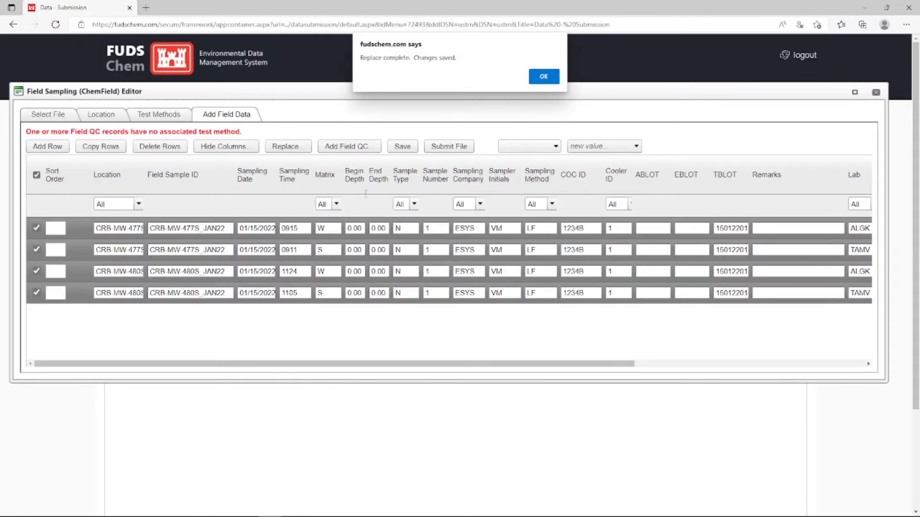
pyautogui.click(541, 78)
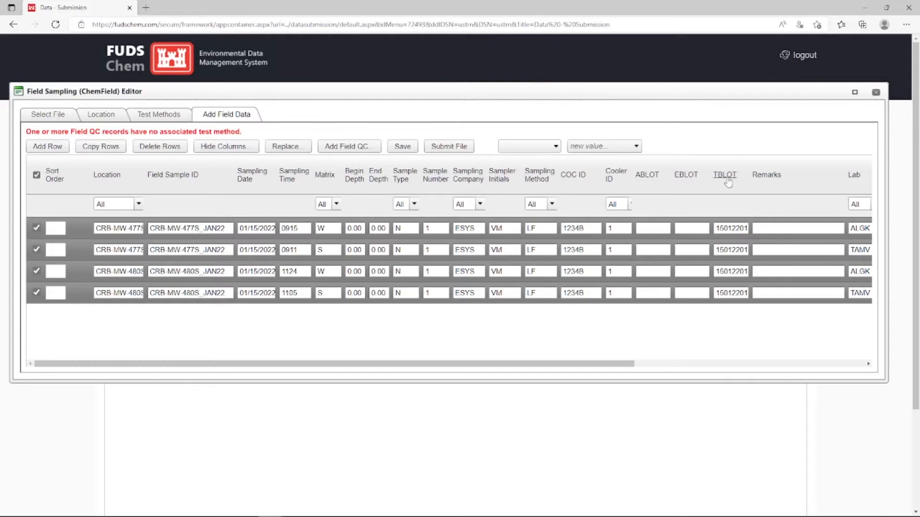
# Step: Save the edited field data and submit Example File 2 for Video for screening
pyautogui.click(402, 146)
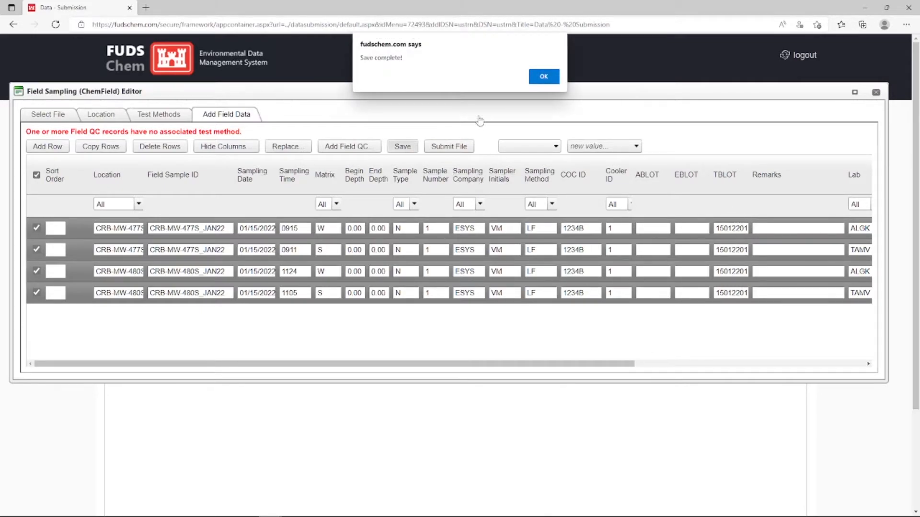
pyautogui.click(539, 82)
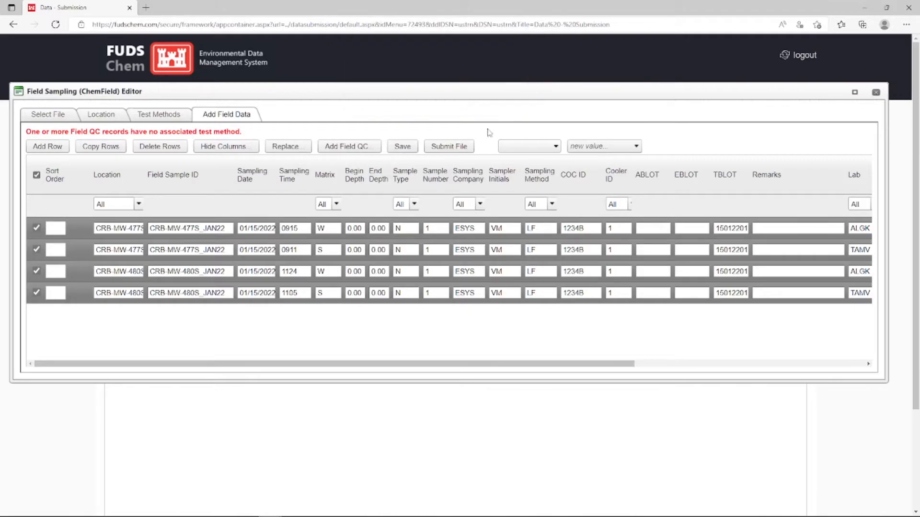
pyautogui.click(458, 148)
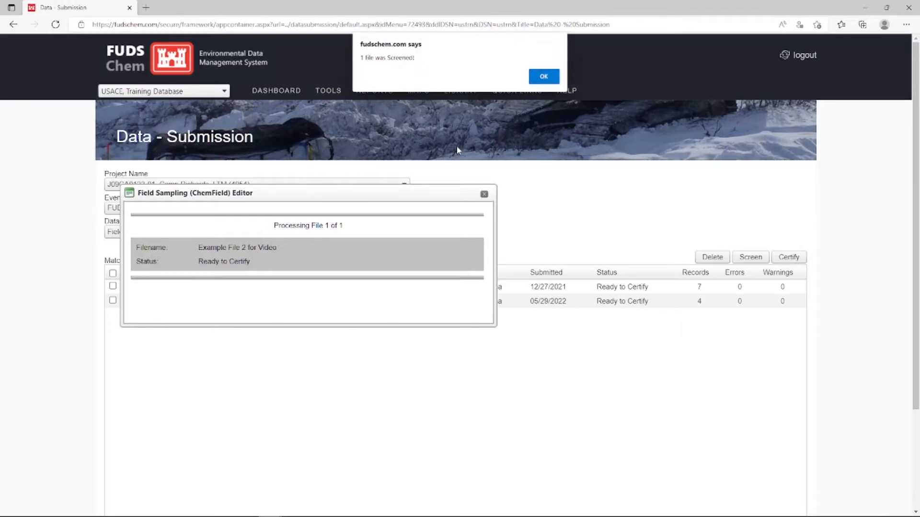
pyautogui.click(544, 76)
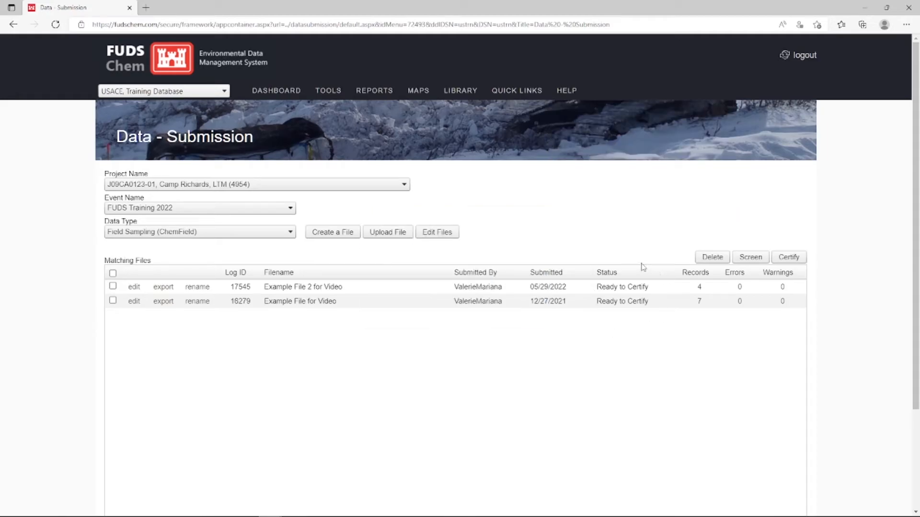
# Step: Certify both field sampling files, Example File 2 for Video and Example File for Video
pyautogui.click(112, 273)
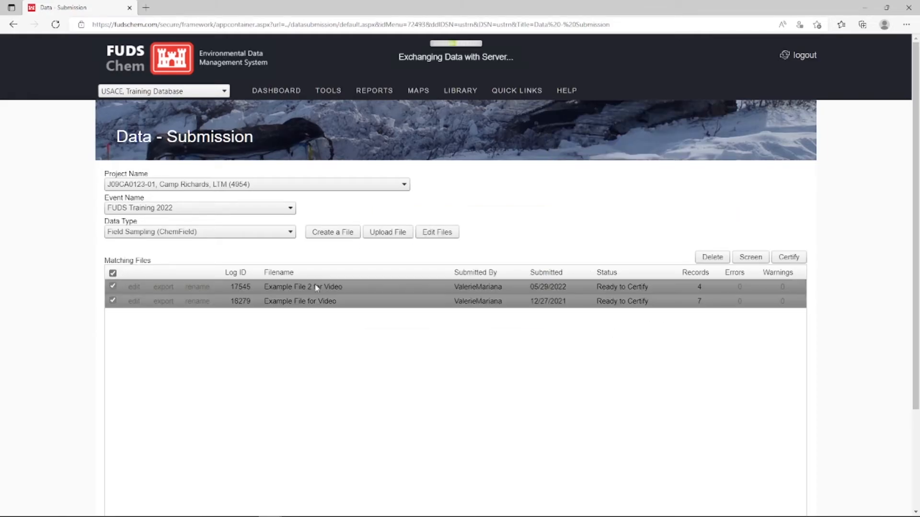
pyautogui.click(784, 259)
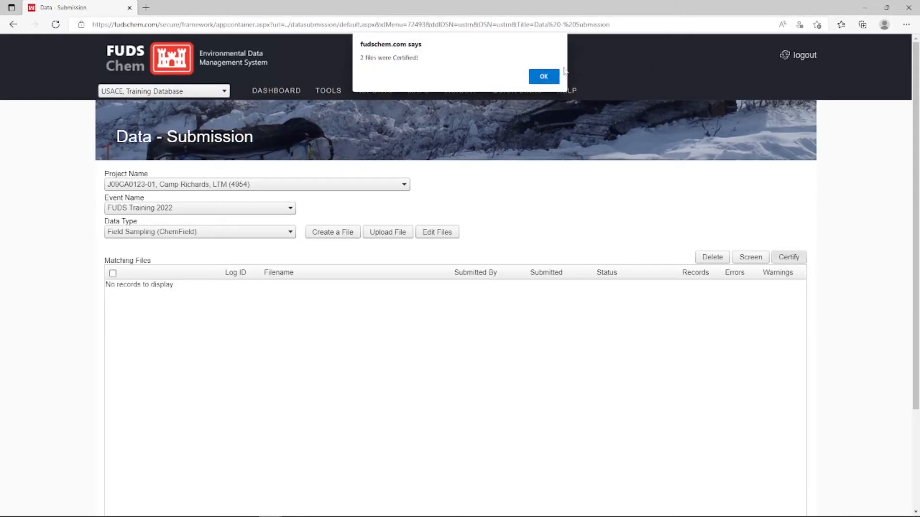
pyautogui.click(543, 76)
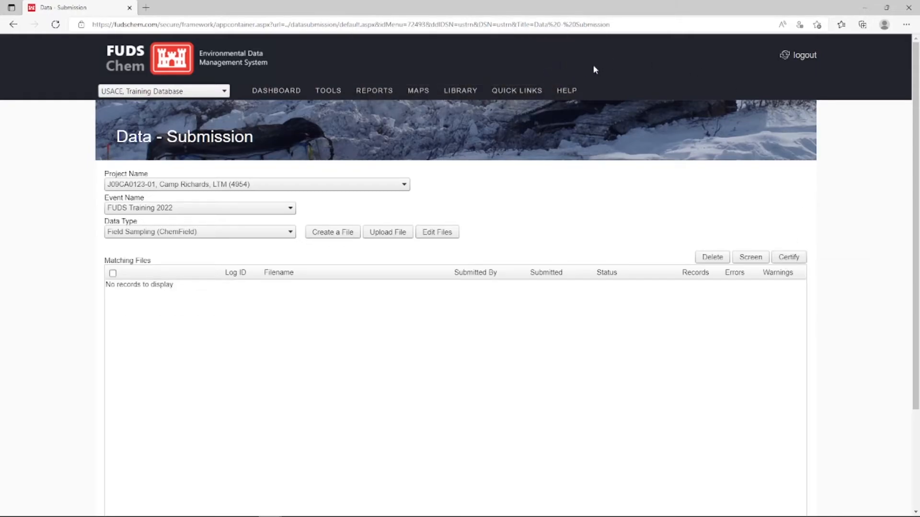
# Step: Set the data type to Laboratory (SEDD 5.2) (SEDD 5.2 2a 5) to list the matching laboratory files
pyautogui.click(260, 233)
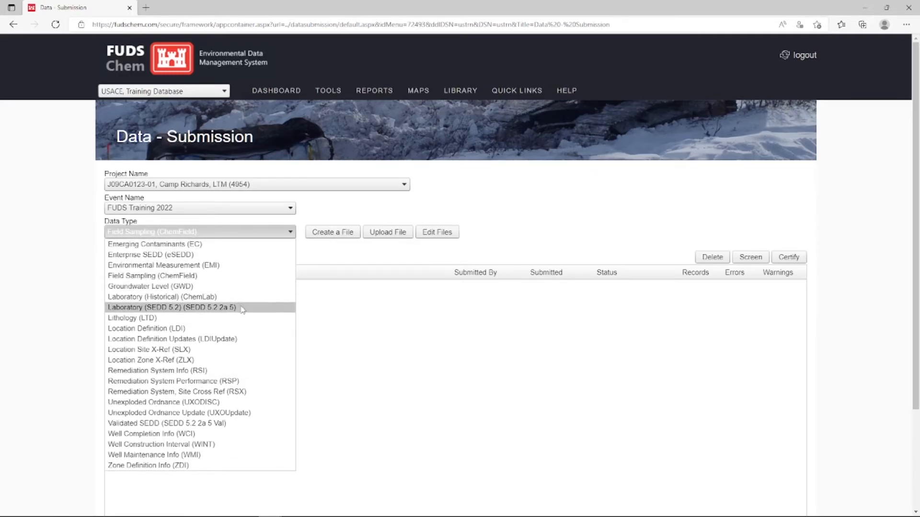
pyautogui.click(242, 308)
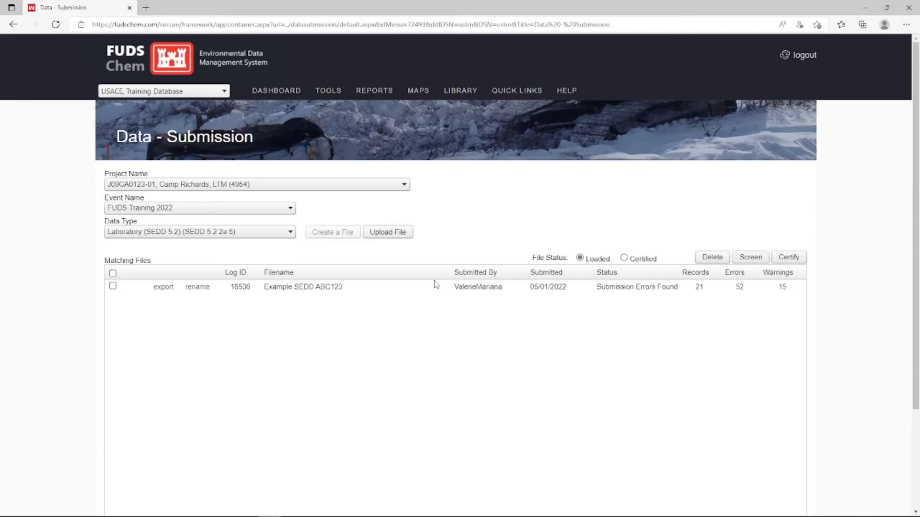
# Step: Bring up the list of available data and library tools
pyautogui.click(328, 91)
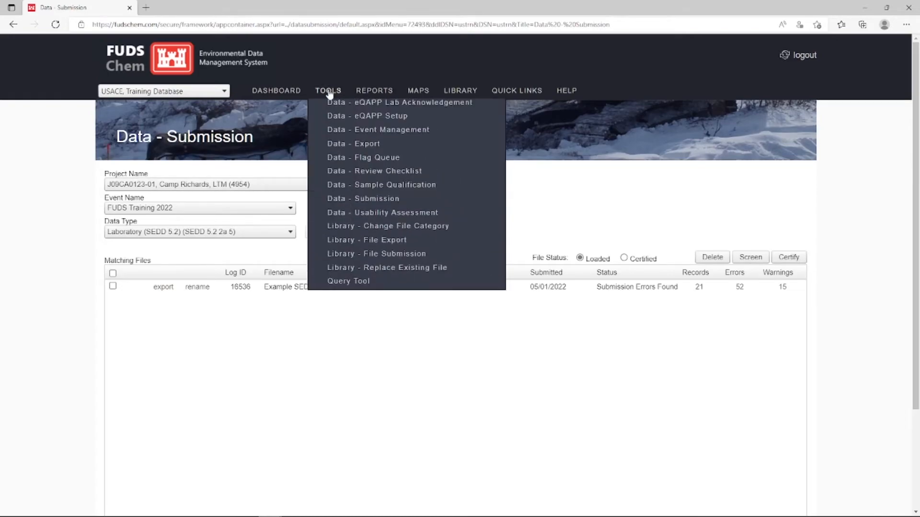